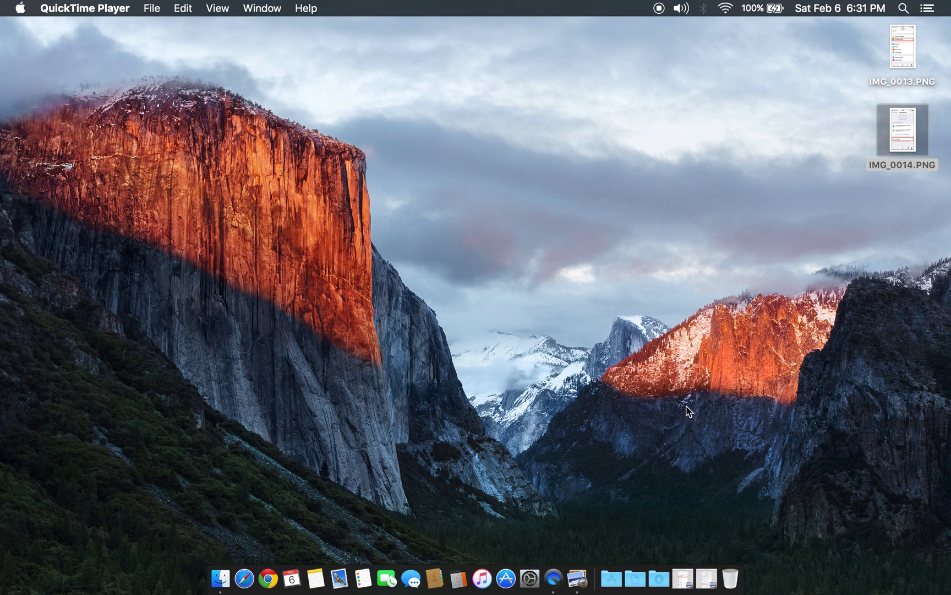
Switch from QuickTime Player to Finder to show the desktop screenshots.
key("super+Tab")
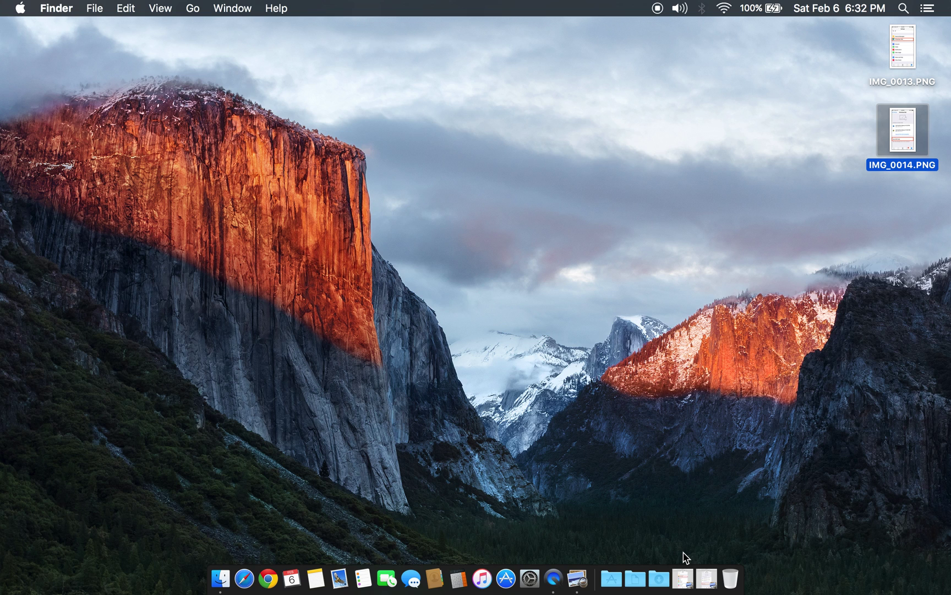
View IMG_0013.PNG in a narrower Preview window, close it, then open IMG_0014.PNG.
left_click(684, 579)
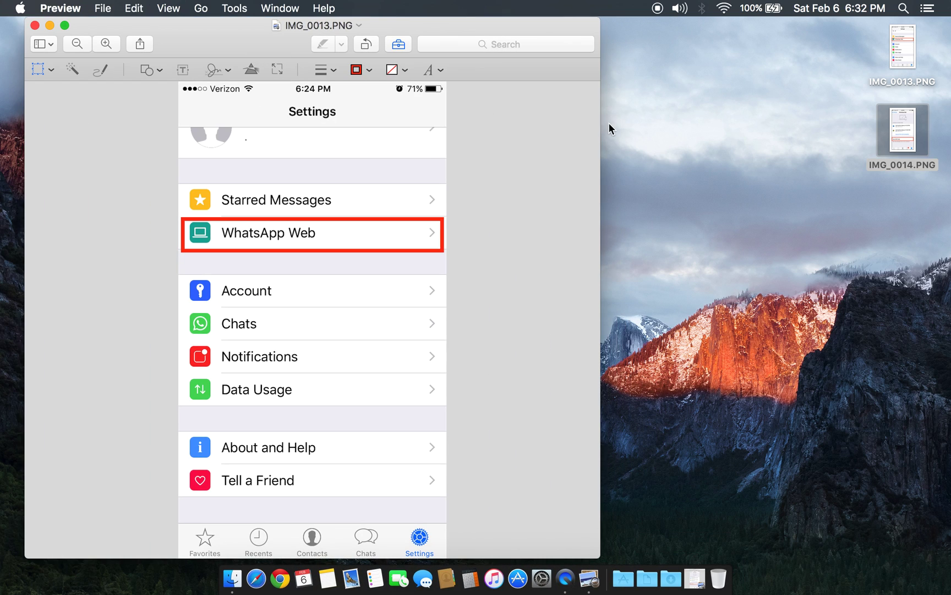
left_click_drag(601, 124, 519, 130)
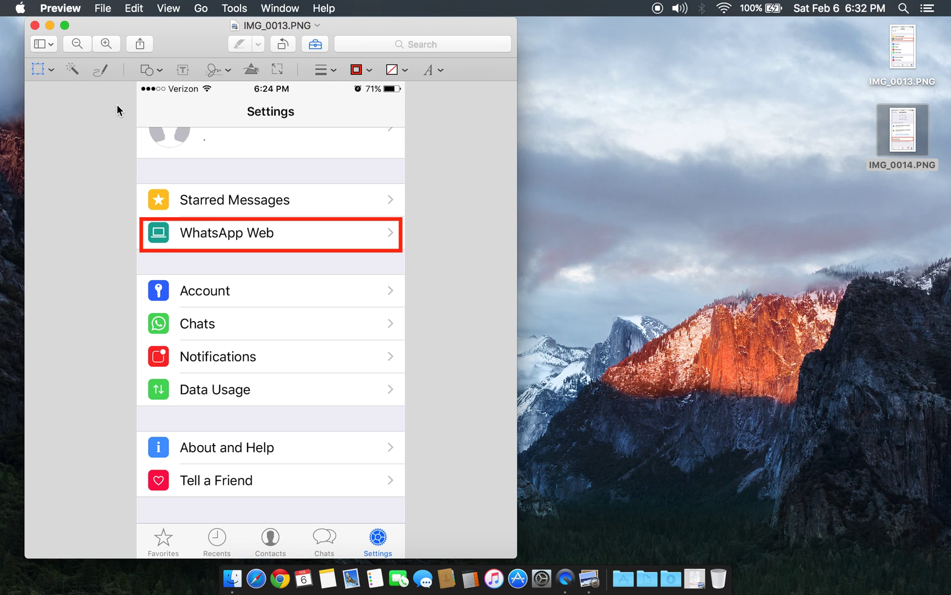
left_click(49, 25)
left_click(695, 579)
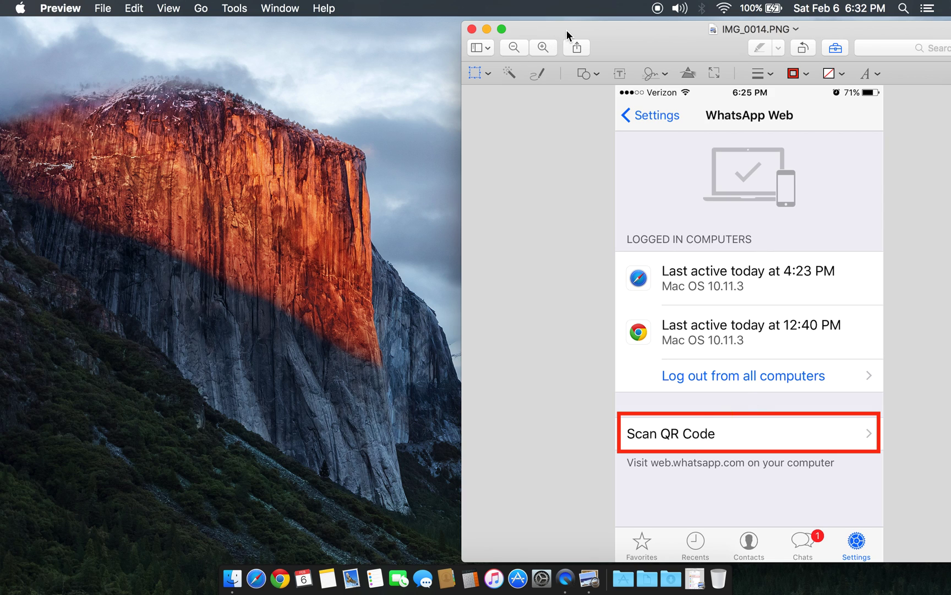
left_click_drag(567, 30, 567, 28)
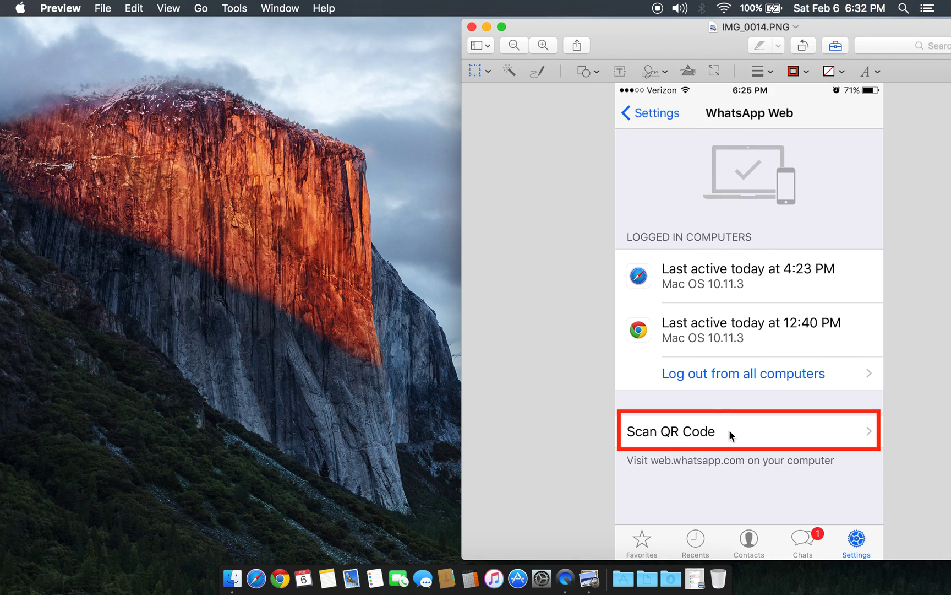
Minimize the IMG_0014.PNG Preview window, deselect the desktop icons, and launch Chrome.
left_click(487, 26)
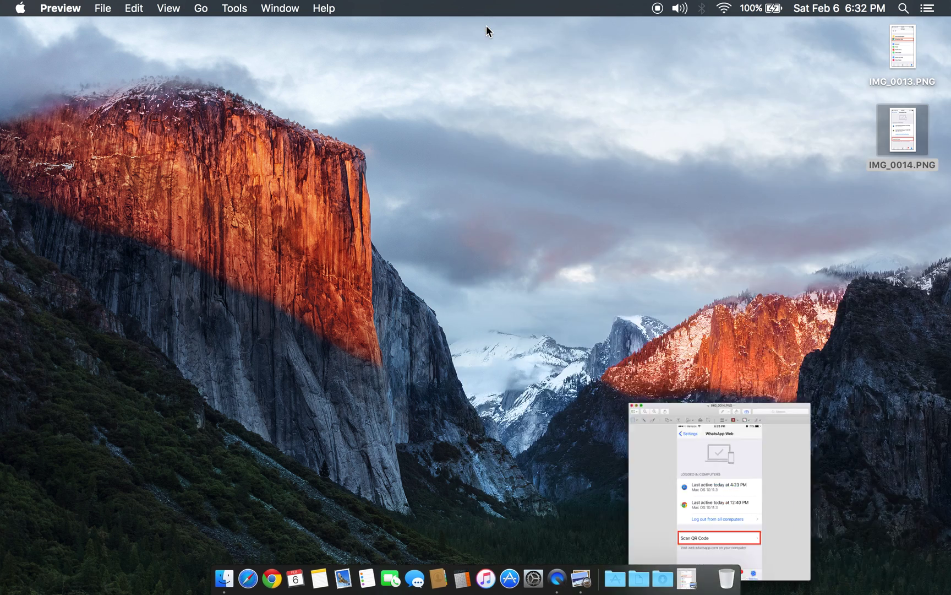
left_click(774, 230)
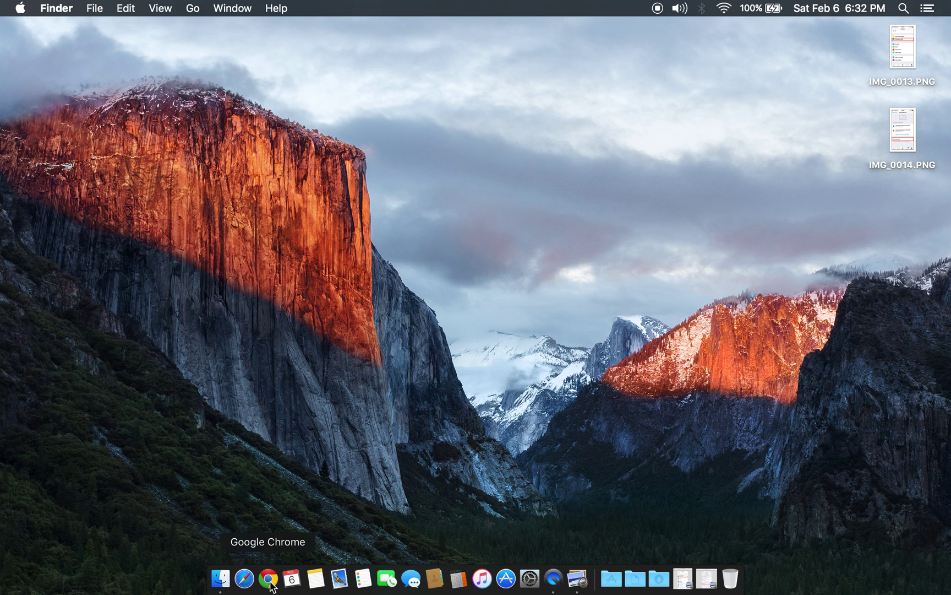
left_click(271, 584)
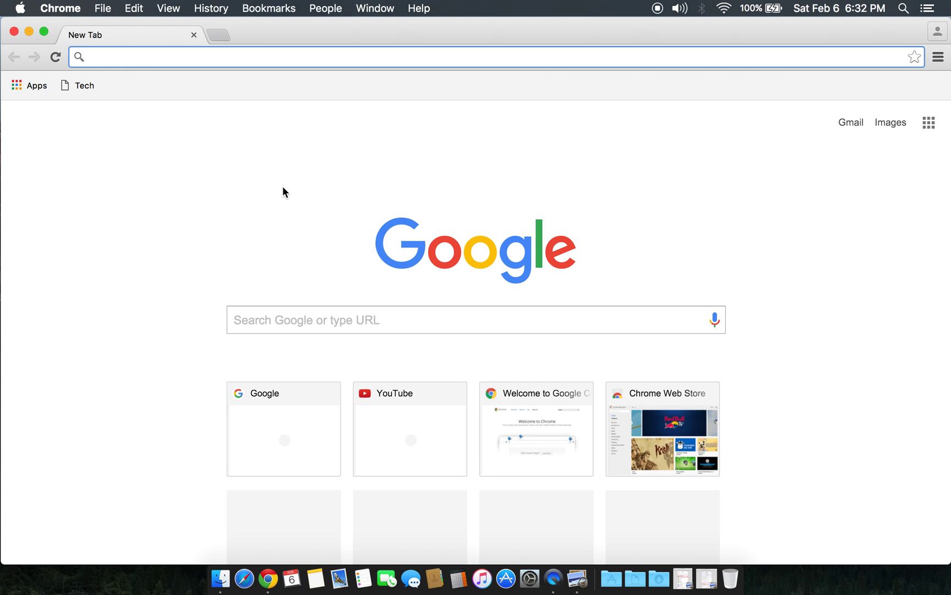
type("google.com")
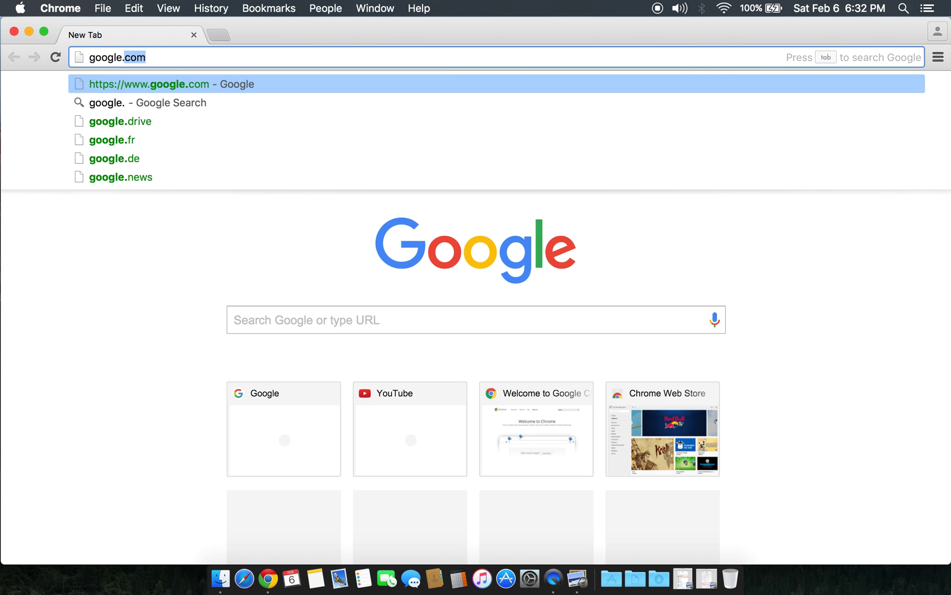
Load the google.com home page in Chrome.
key("Return")
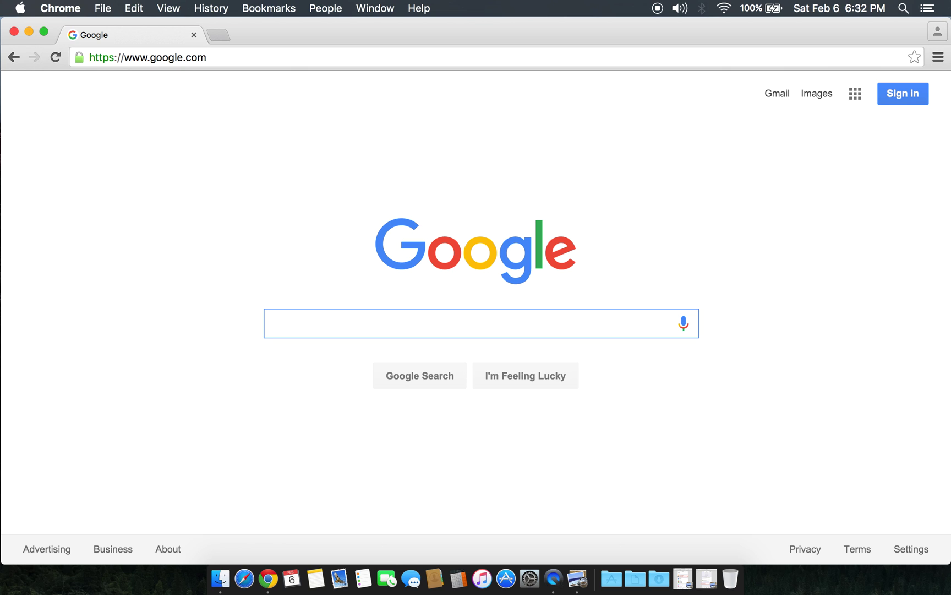
type("whatsapp ")
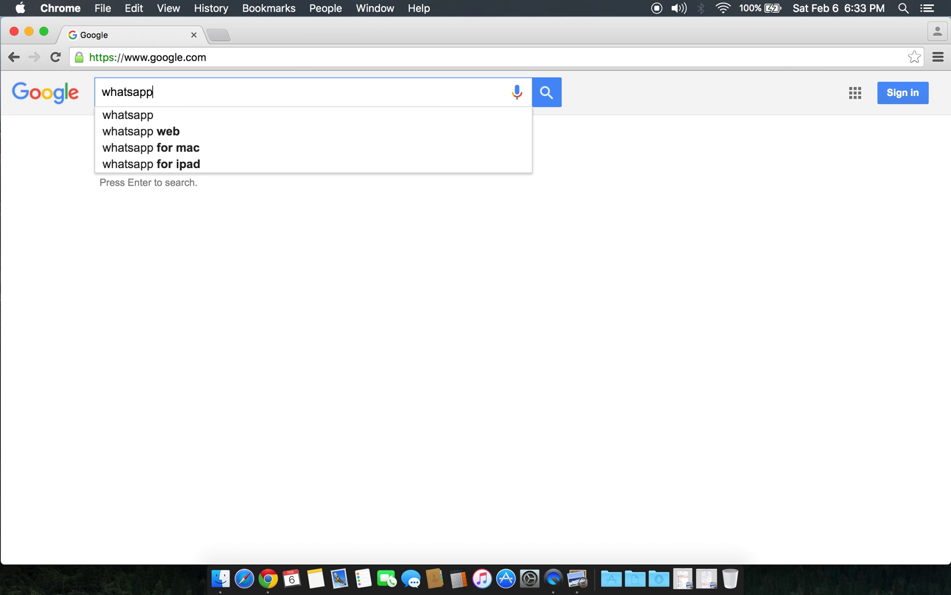
type("web")
Search Google for 'whatsapp web' and open the web.whatsapp.com top result.
key("Return")
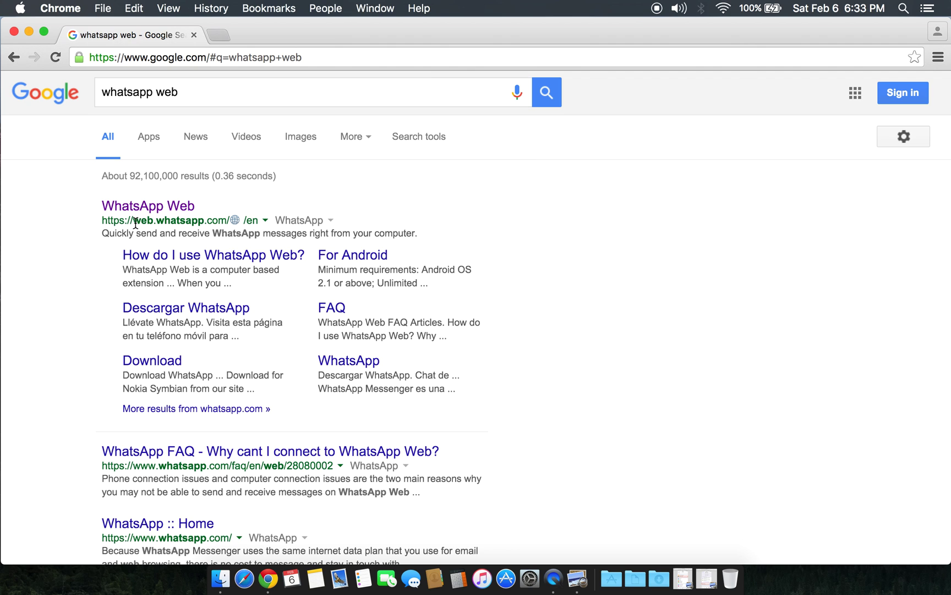
left_click_drag(133, 224, 225, 223)
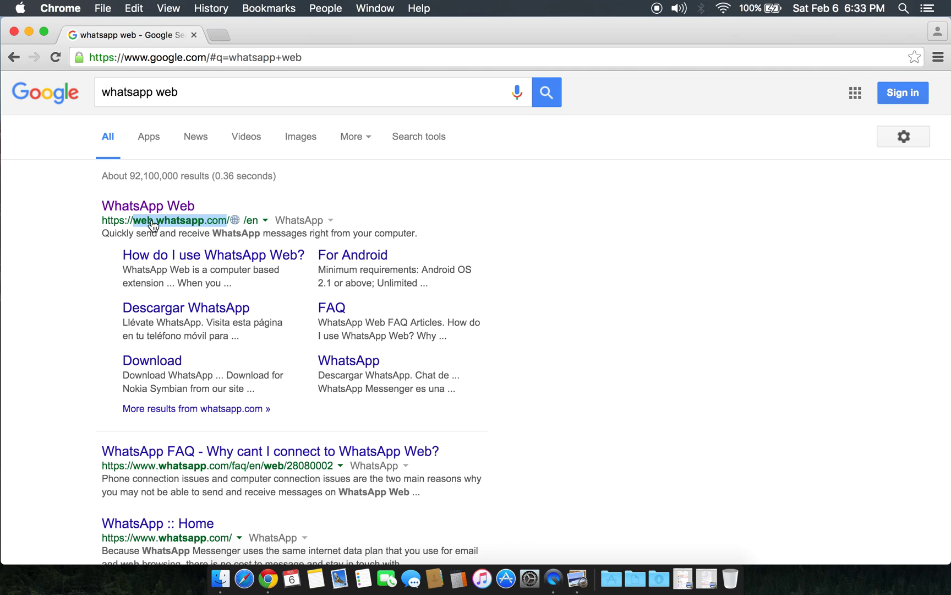
left_click(67, 310)
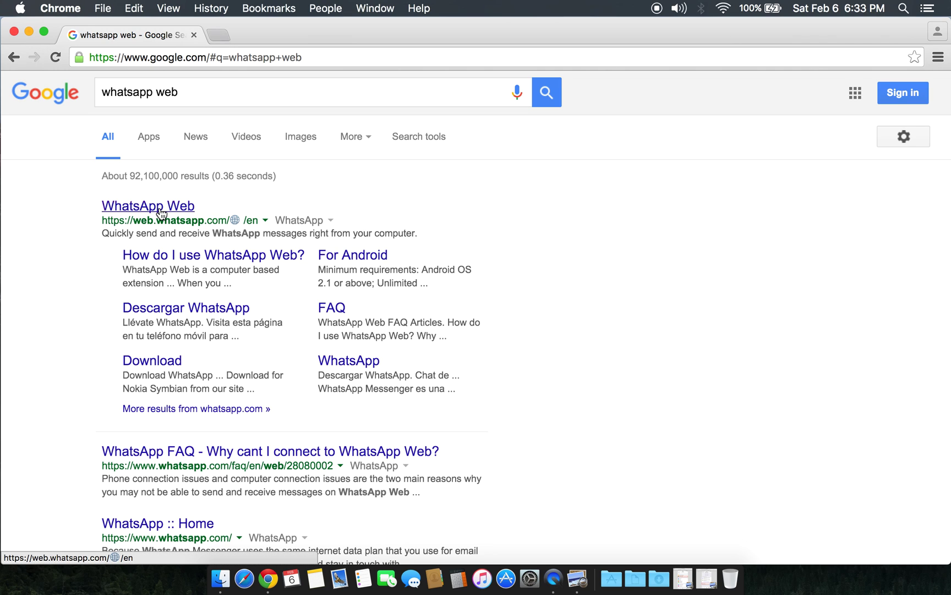
left_click(160, 214)
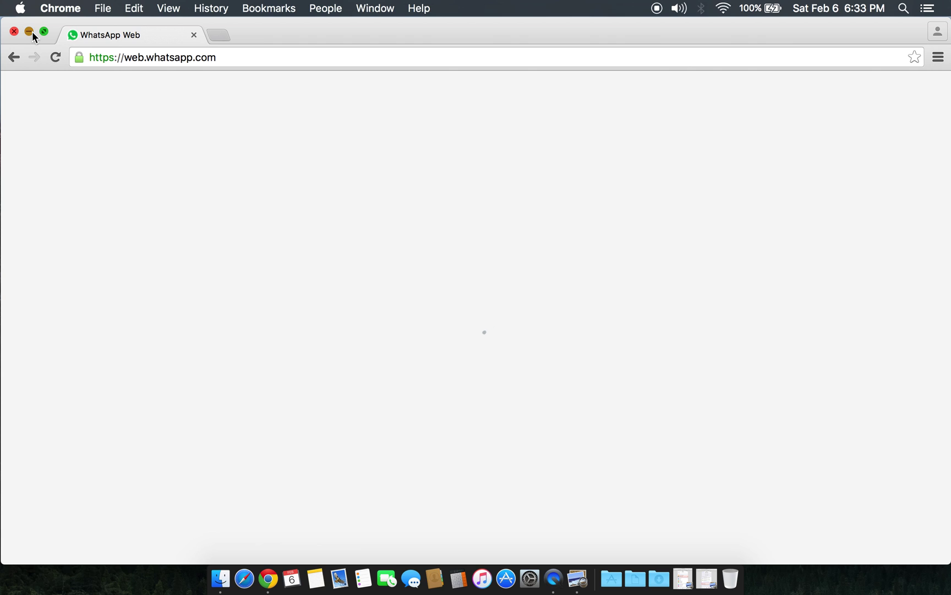
Minimize the Chrome window showing the WhatsApp Web QR code sign-in page.
left_click(31, 31)
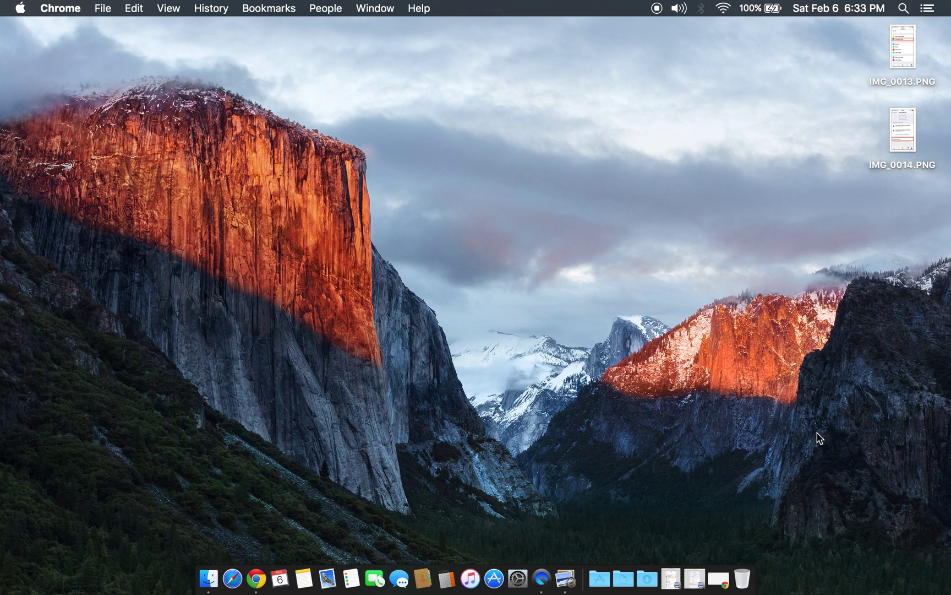